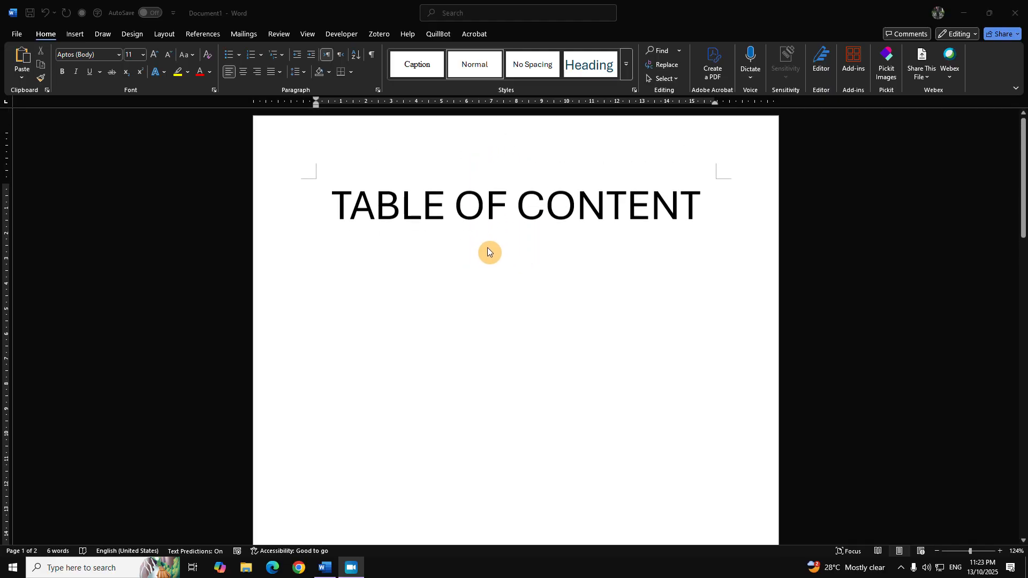
Step: Look through the title page and the page headed "TABLE OF CONTENT"
scroll(495, 252, "down", 4)
scroll(498, 257, "down", 8)
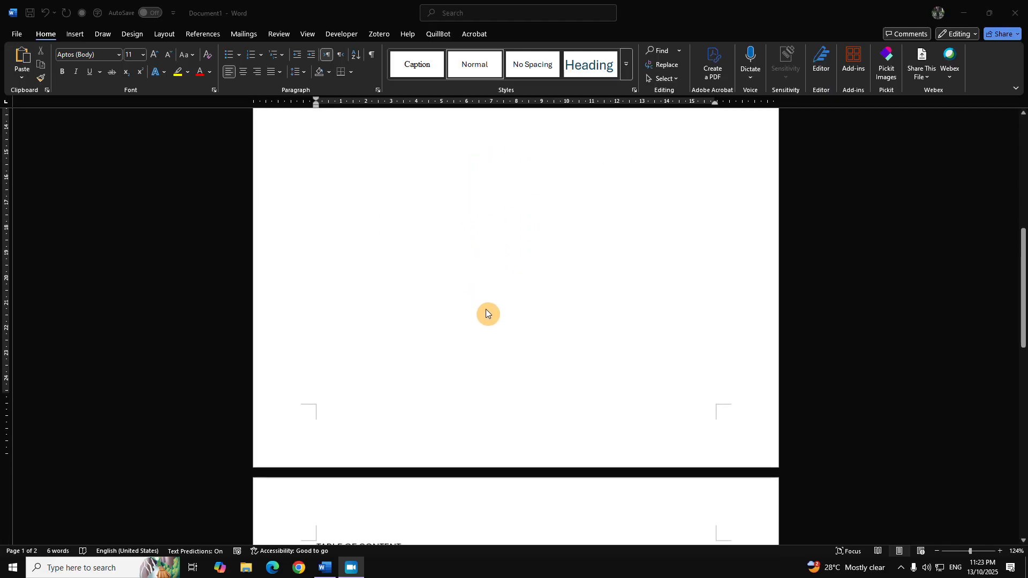
scroll(479, 308, "down", 3)
scroll(469, 313, "up", 3)
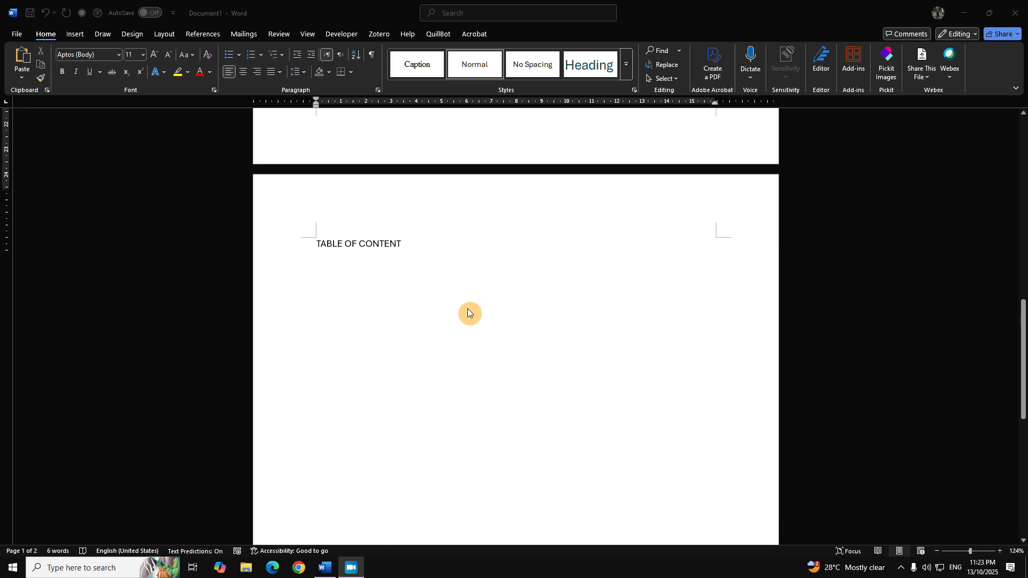
scroll(385, 311, "down", 2)
scroll(375, 281, "up", 3)
scroll(353, 267, "down", 4)
left_click(380, 259)
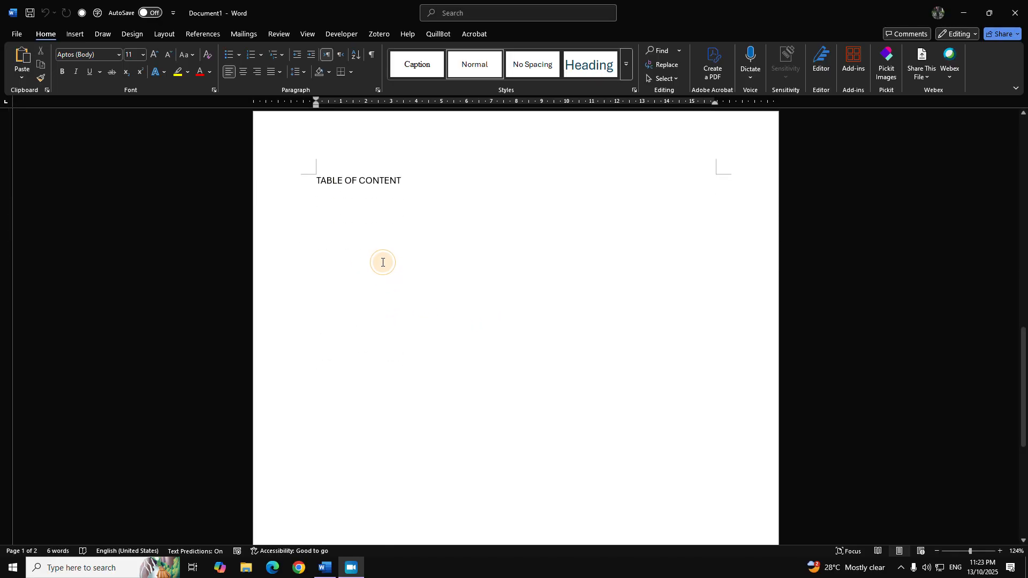
scroll(455, 189, "down", 2)
scroll(428, 249, "down", 4)
scroll(437, 241, "up", 5)
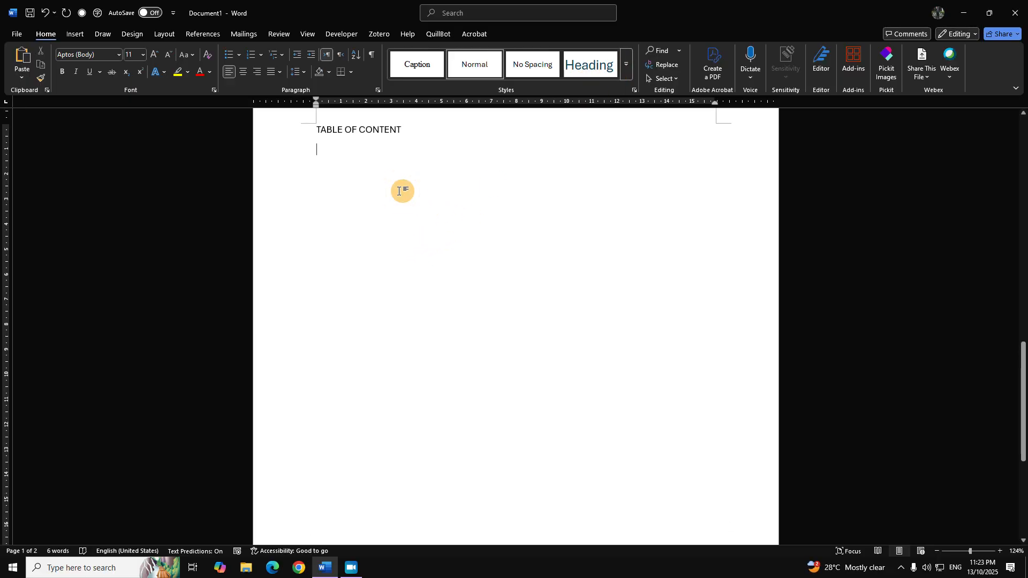
Step: Enter the sample text "sdgdfgfdgd" on the page after the table of contents page and format it as Heading 1
scroll(401, 191, "down", 10)
left_click(632, 64)
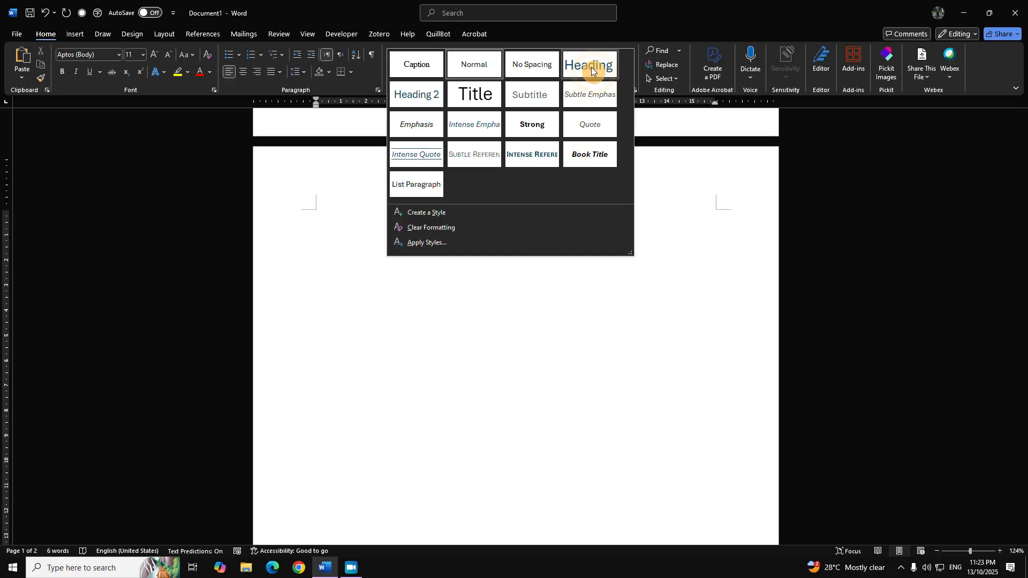
left_click(340, 218)
type("sdgdffgfdgd")
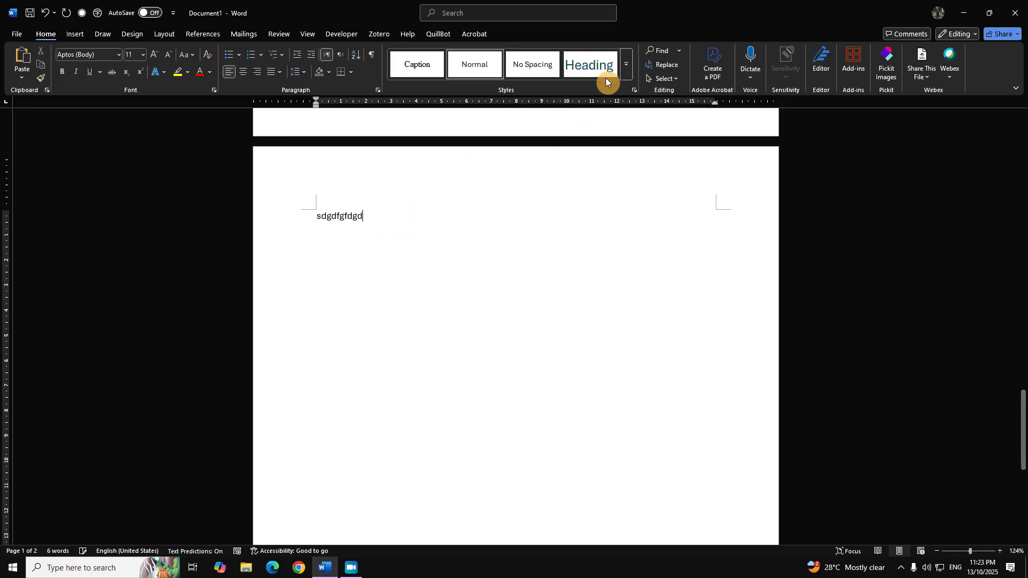
left_click(603, 67)
Step: Add the sample lines "Dfgdfdfg" in Heading 2 style and "Dfgdf" in Heading 3 style below the first heading
key("Return")
type("dfgdf")
left_click(626, 64)
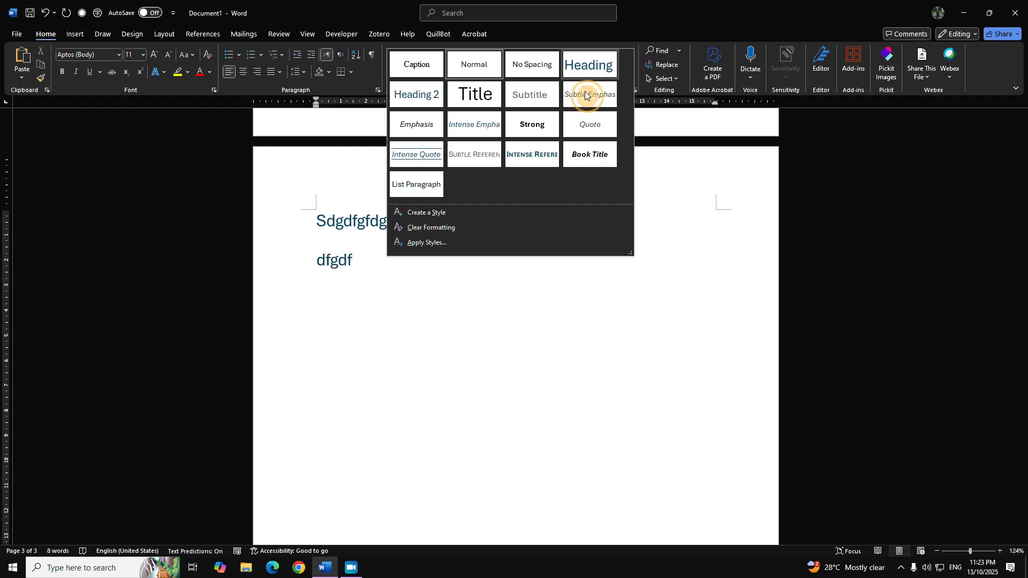
left_click(415, 92)
left_click(383, 248)
type("dfgdfgdf")
left_click(476, 65)
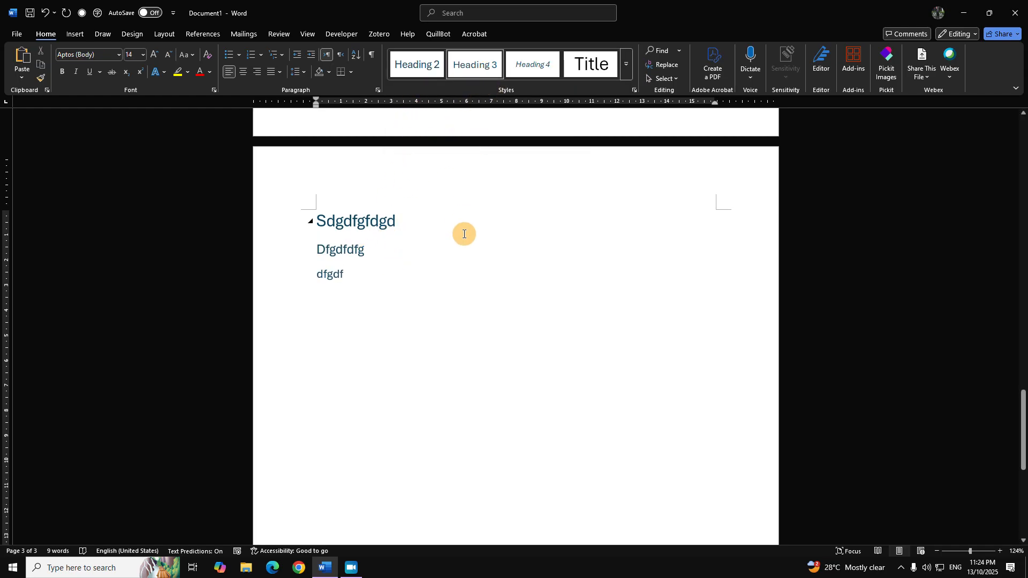
key("Return")
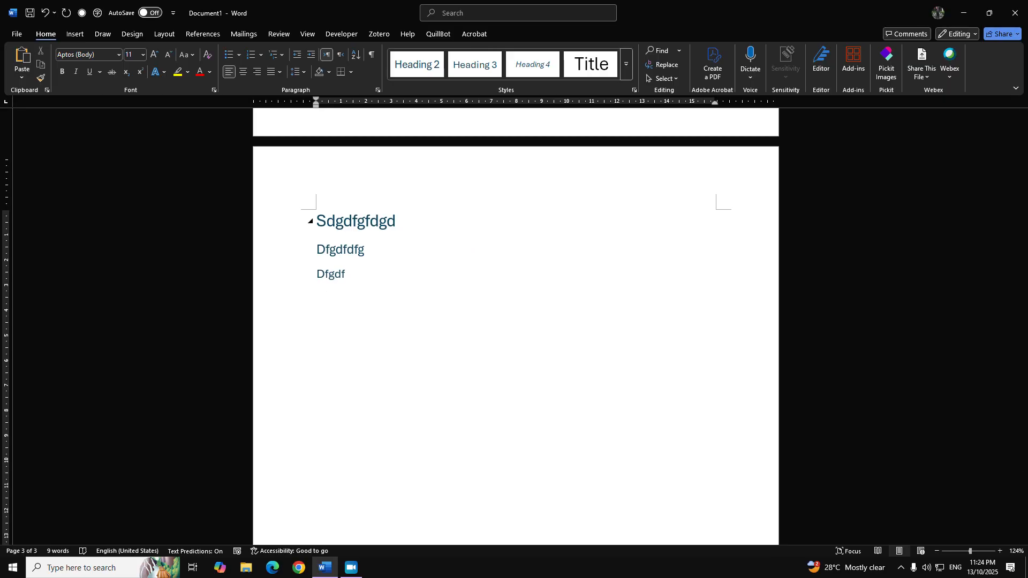
left_click_drag(433, 289, 321, 225)
left_click(379, 286)
left_click_drag(378, 286, 325, 225)
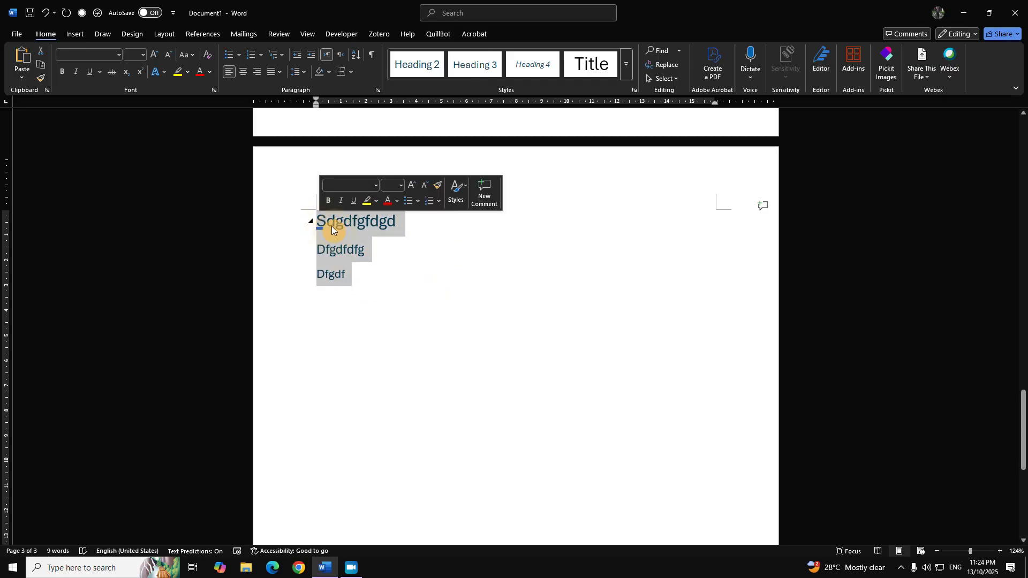
left_click_drag(370, 290, 278, 209)
left_click(390, 275)
Step: Insert the Automatic Table 2 table of contents on the line below "TABLE OF CONTENT"
scroll(398, 270, "up", 4)
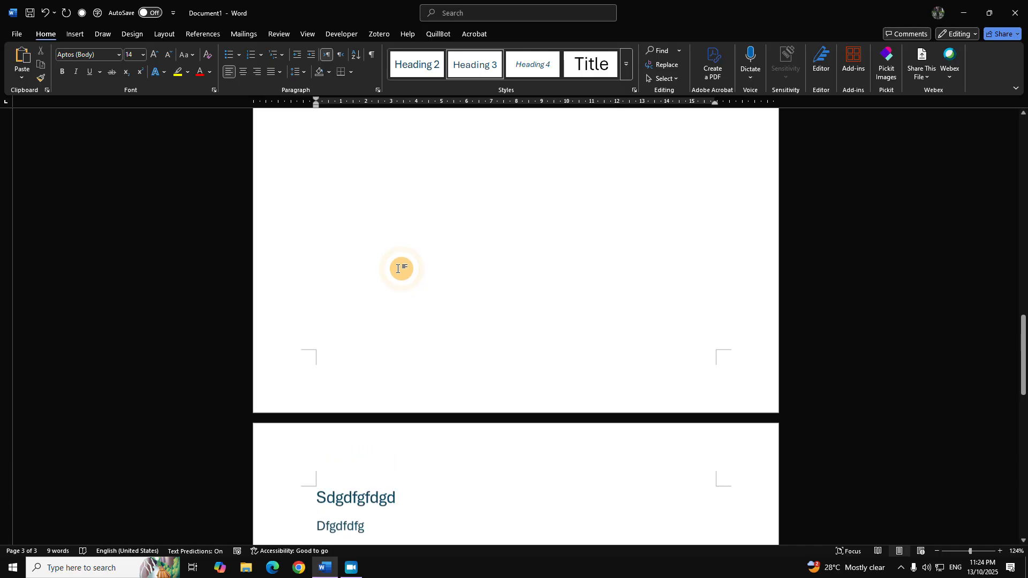
scroll(398, 270, "up", 8)
left_click(384, 229)
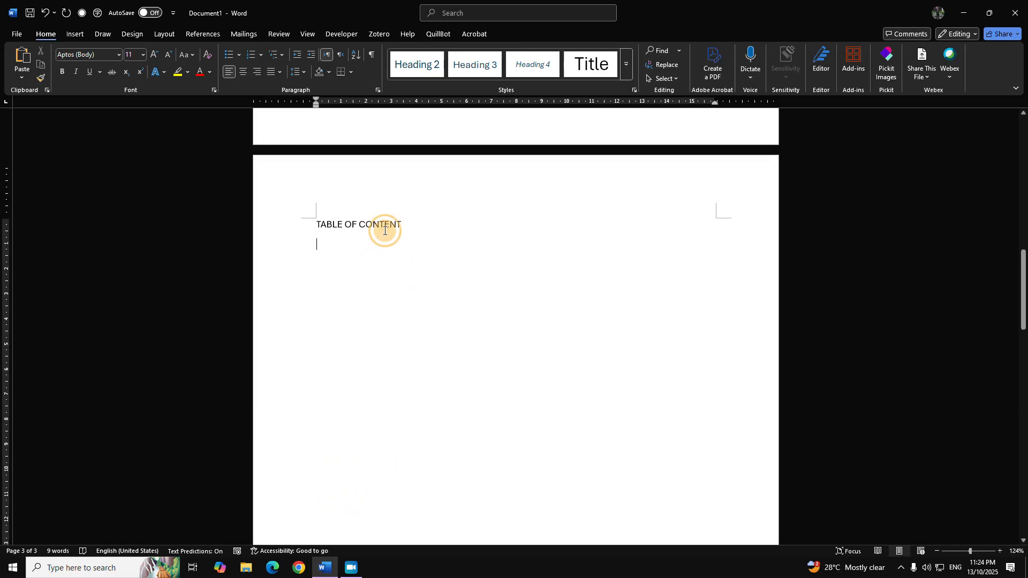
left_click(188, 35)
left_click(27, 75)
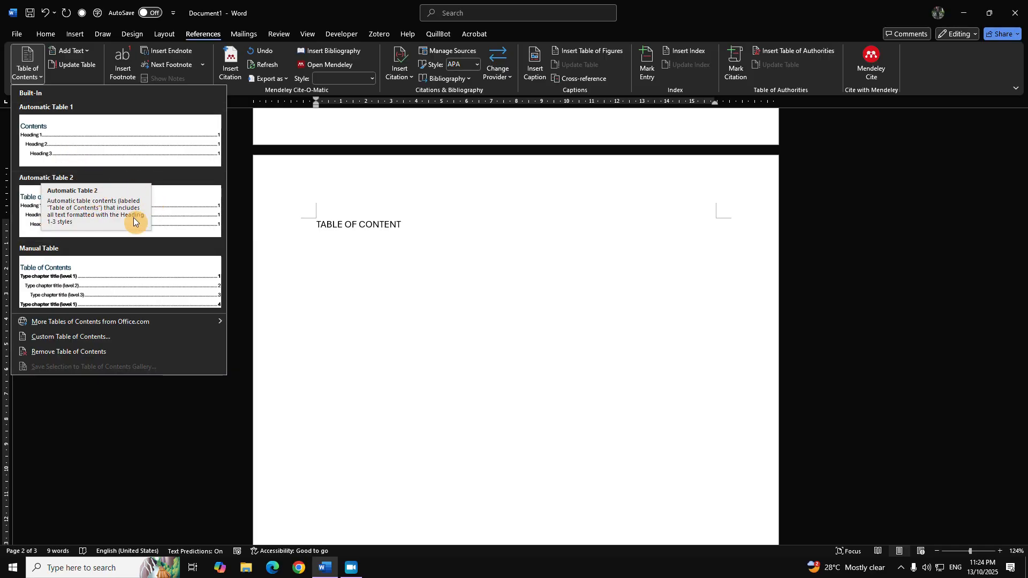
left_click(172, 204)
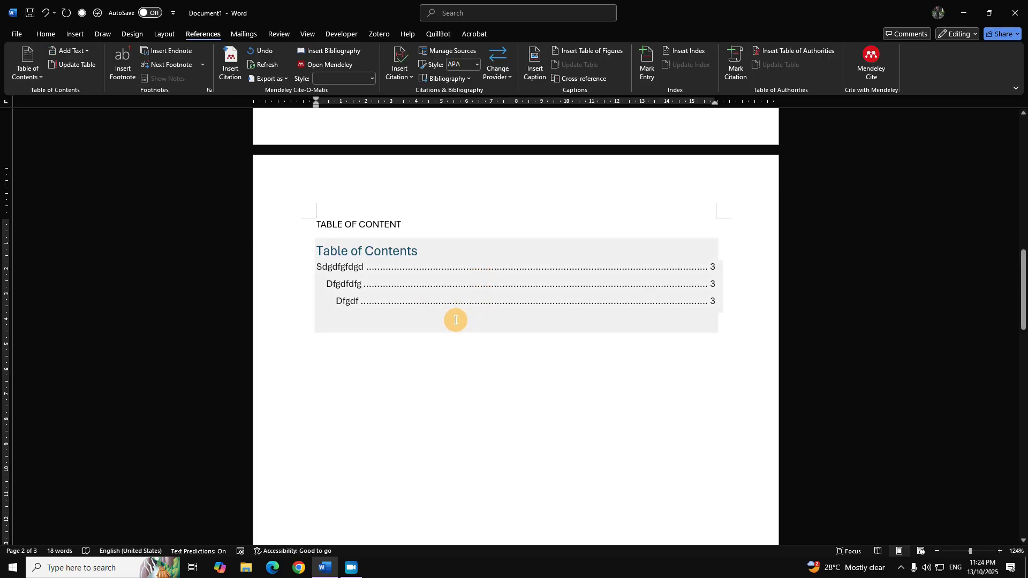
Step: Delete the built-in "Table of Contents" title from the inserted table of contents
left_click_drag(429, 255, 298, 249)
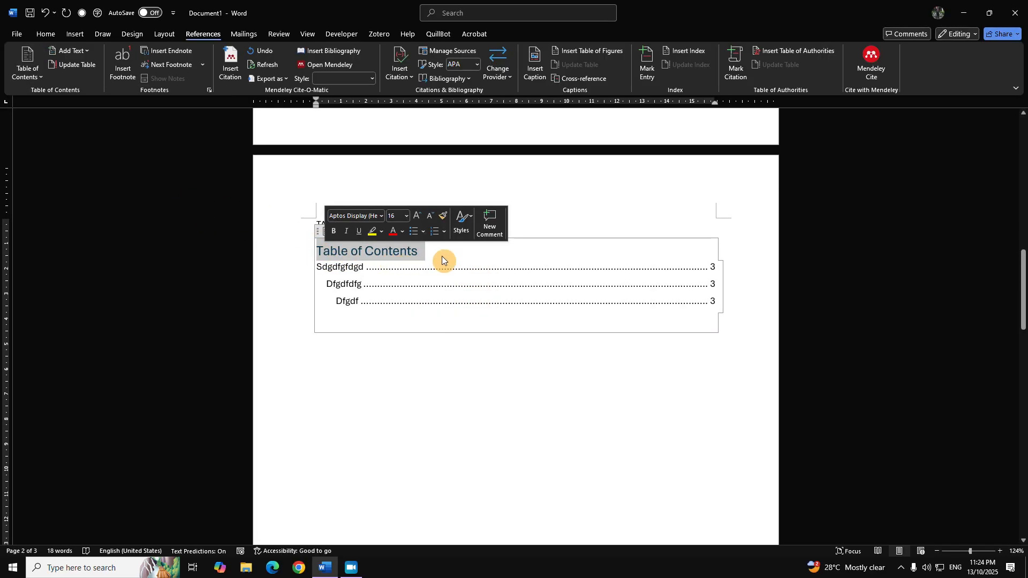
key("BackSpace")
left_click_drag(399, 223, 321, 223)
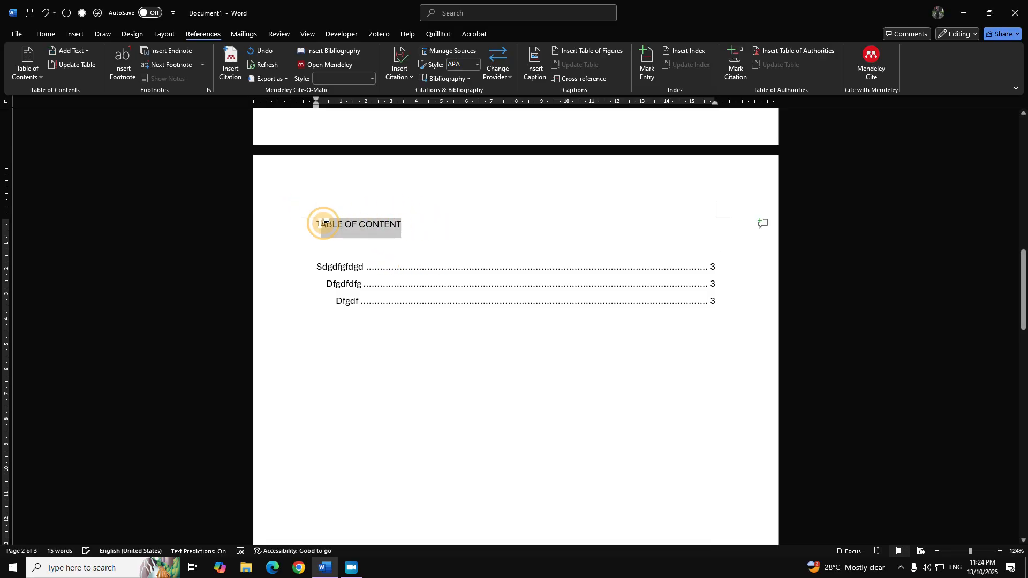
Step: Clear the formatting of the empty line at the start of the table of contents and remove that line
left_click(335, 253)
left_click(47, 34)
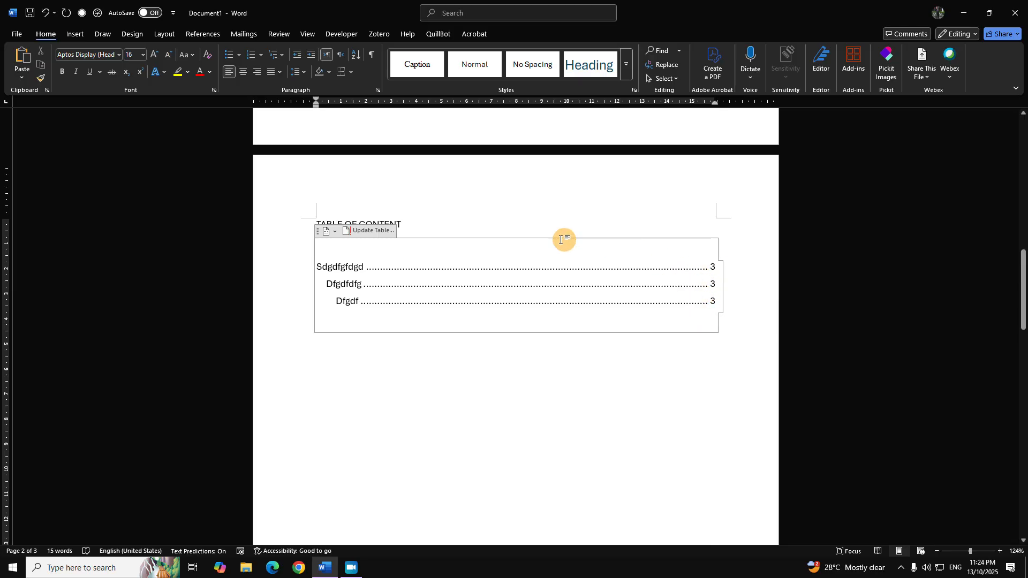
left_click(210, 55)
key("Delete")
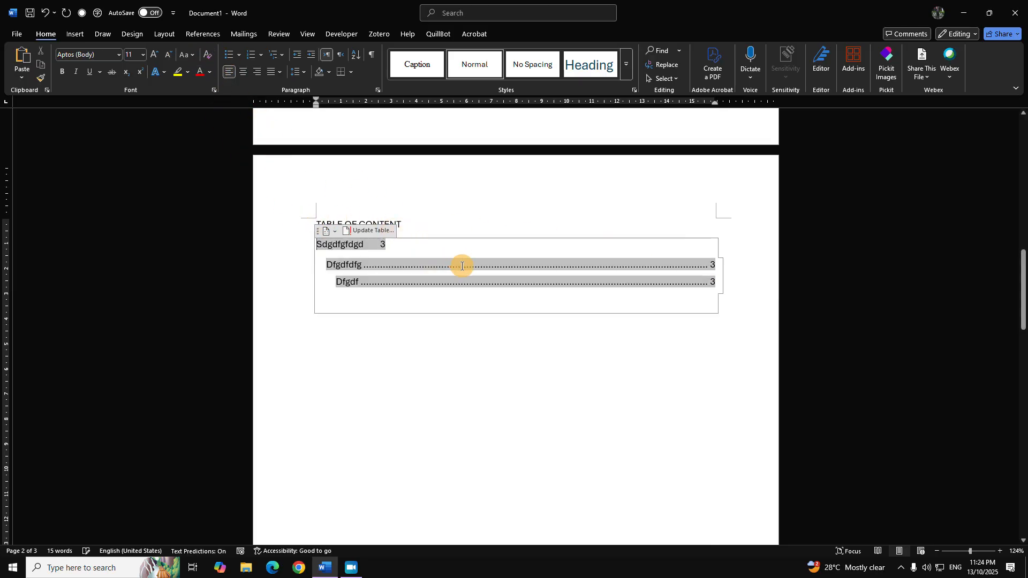
Step: Delete the empty line below the Heading 3 text "Dfgdf" on the headings page
left_click(437, 270)
scroll(436, 272, "down", 12)
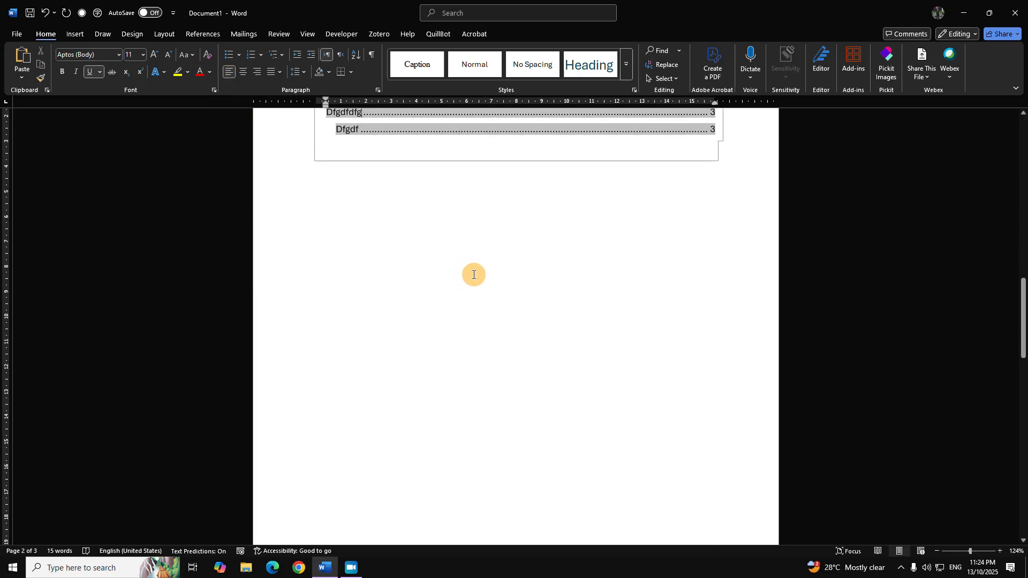
scroll(495, 302, "down", 1)
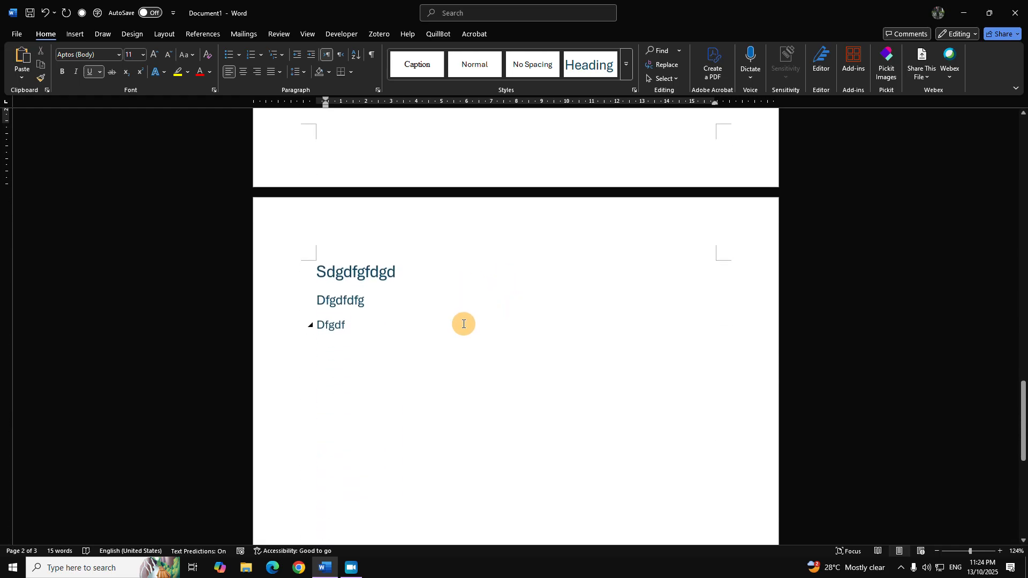
left_click(434, 356)
key("BackSpace")
Step: Number the headings with the "1 Heading 1, 1.1 Heading 2, 1.1.1 Heading 3" multilevel list
left_click_drag(433, 355, 320, 270)
left_click(397, 358)
left_click(283, 54)
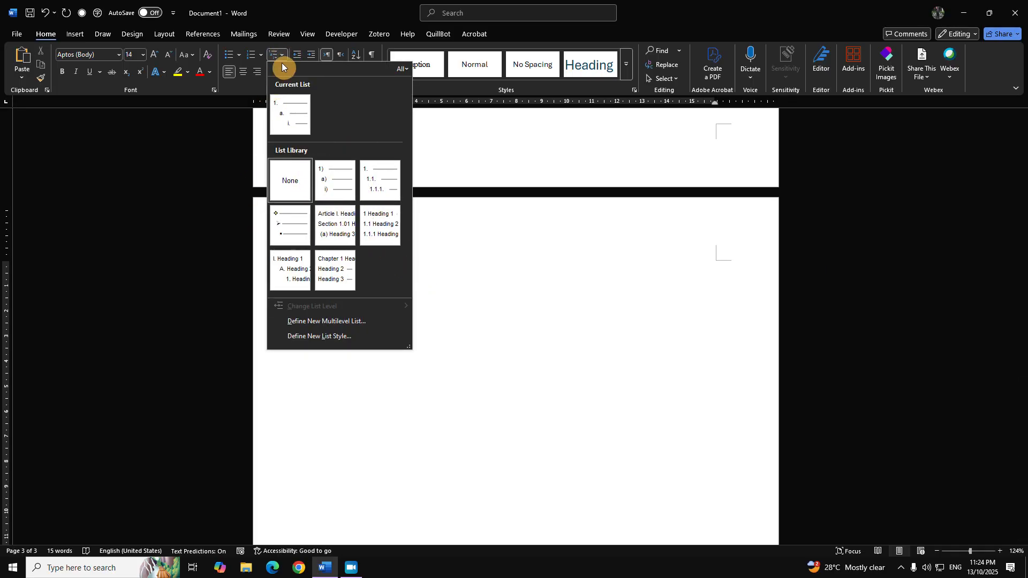
mouse_move(386, 226)
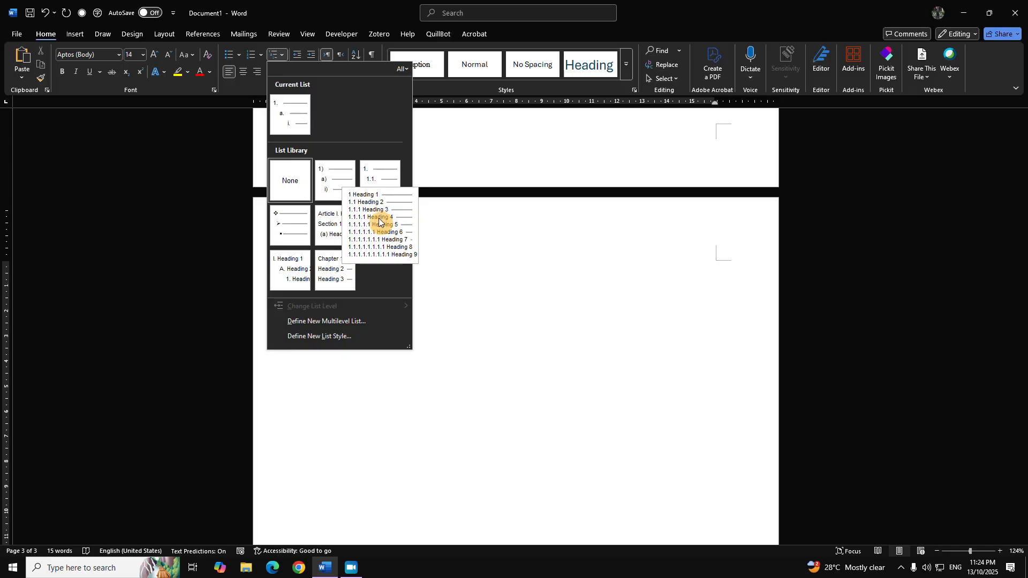
left_click(387, 226)
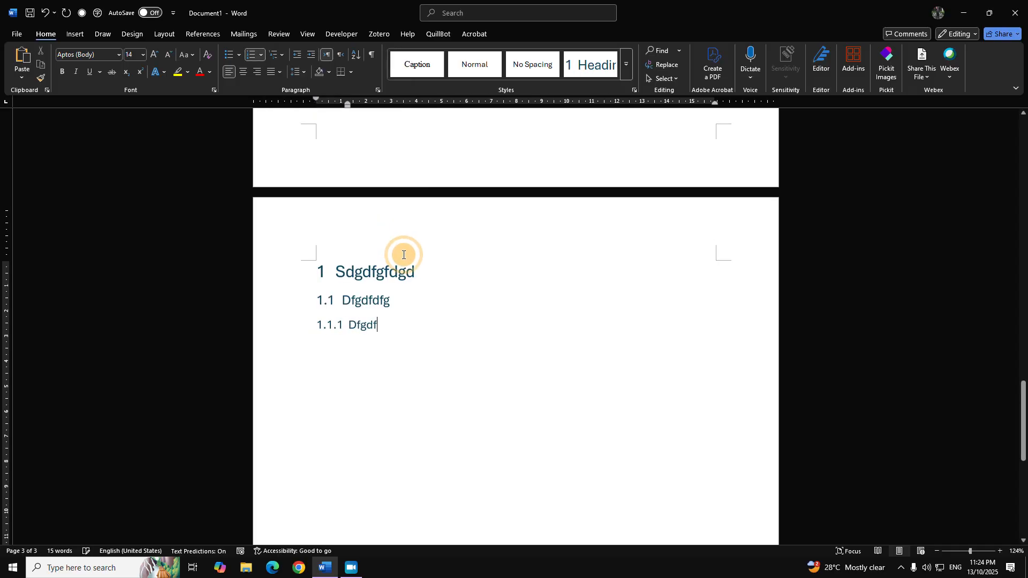
left_click(625, 65)
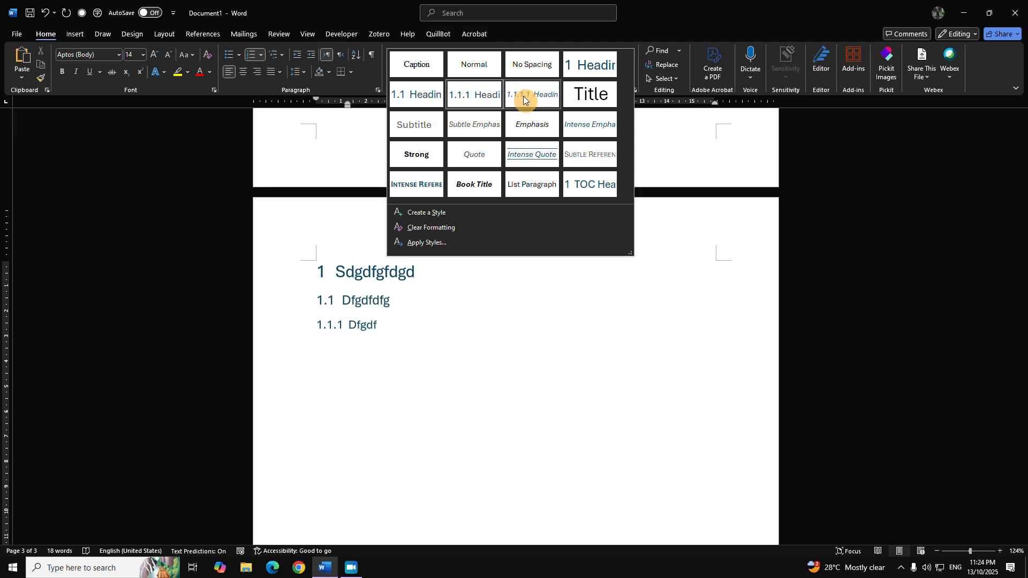
left_click(281, 54)
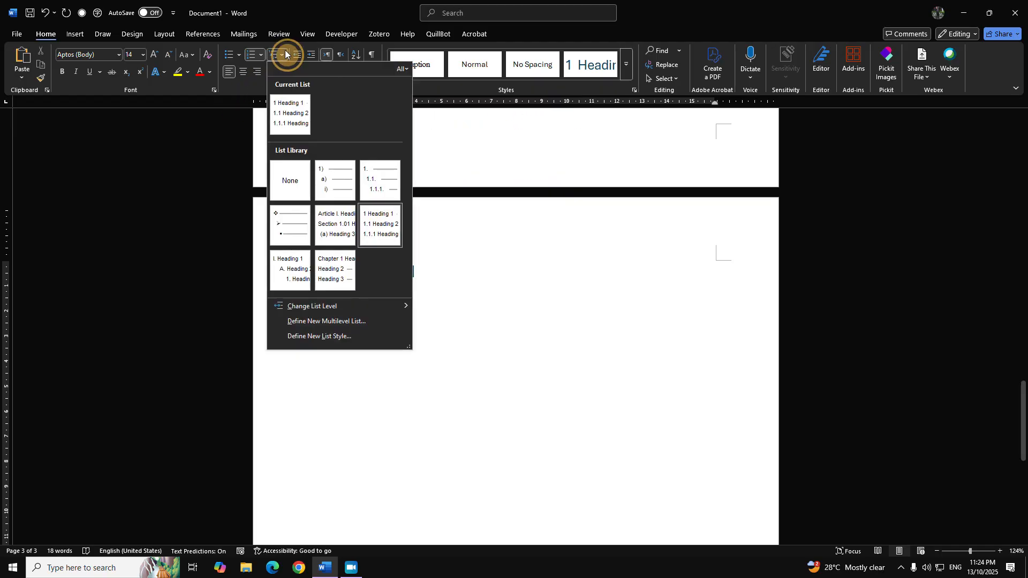
left_click(316, 320)
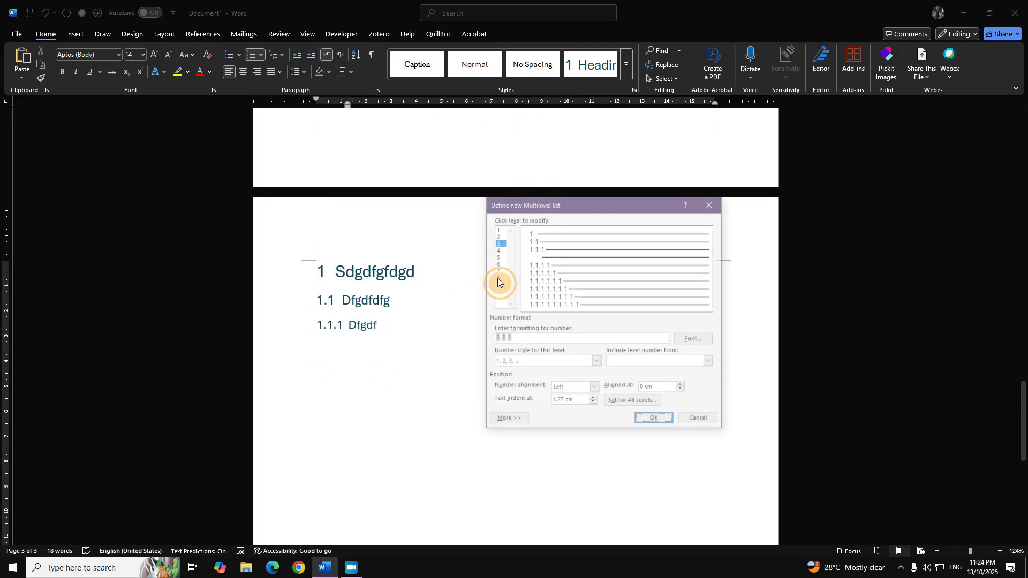
left_click(496, 229)
left_click(711, 203)
Step: Start a new multilevel list definition with all options shown and set the level 2 text indent to 1.27 cm
left_click(281, 54)
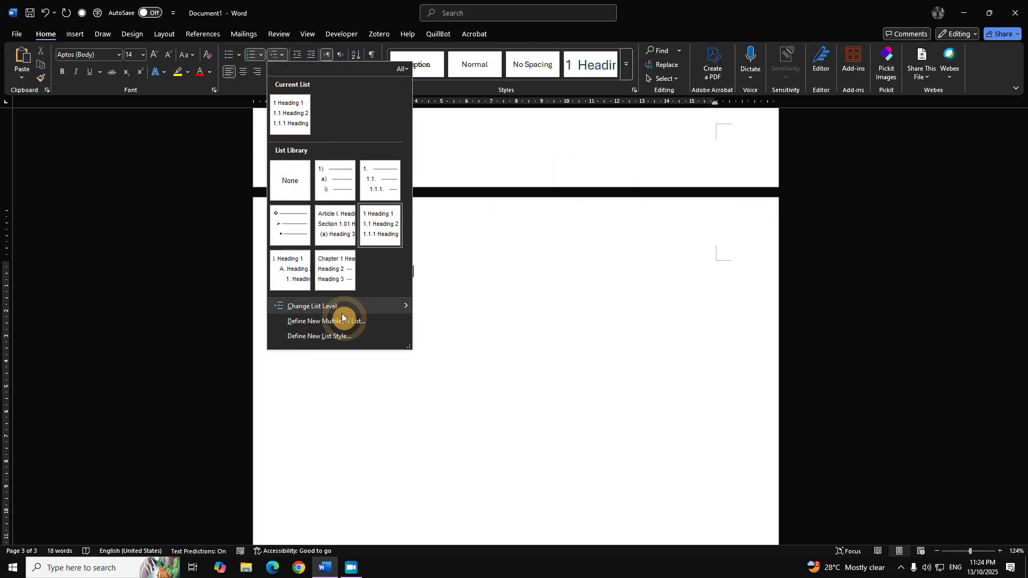
left_click(314, 323)
left_click(506, 420)
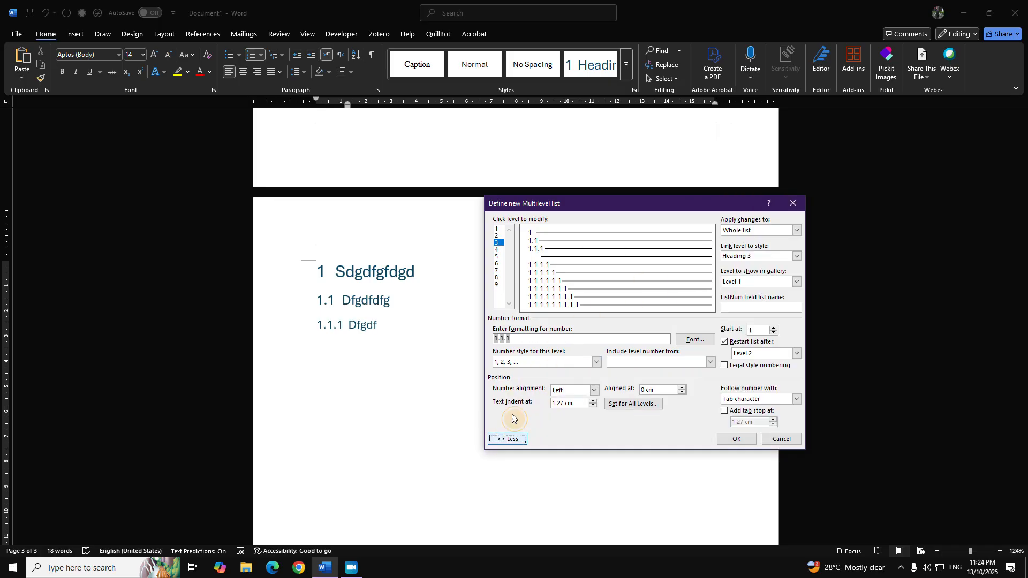
left_click(496, 229)
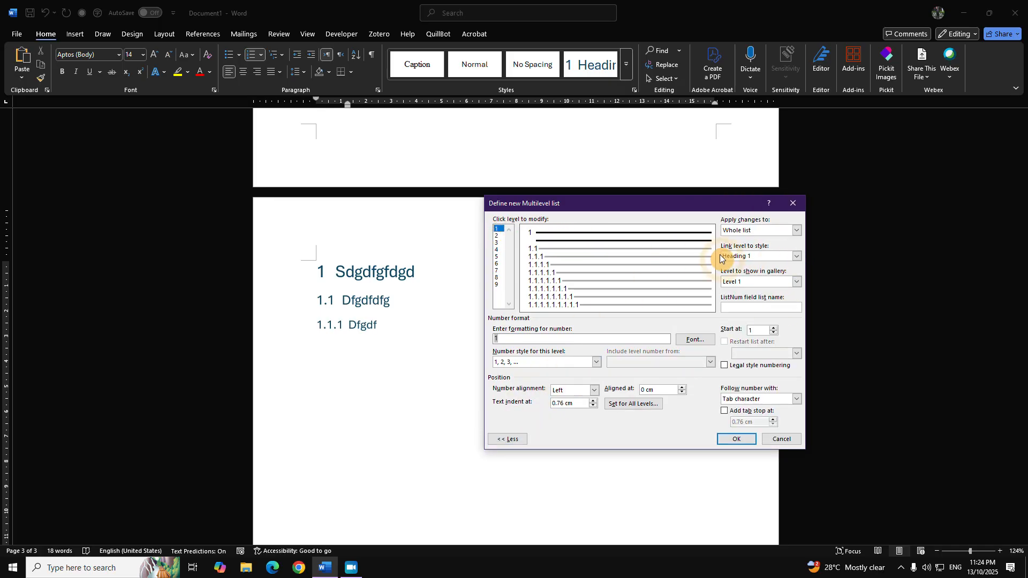
left_click(496, 236)
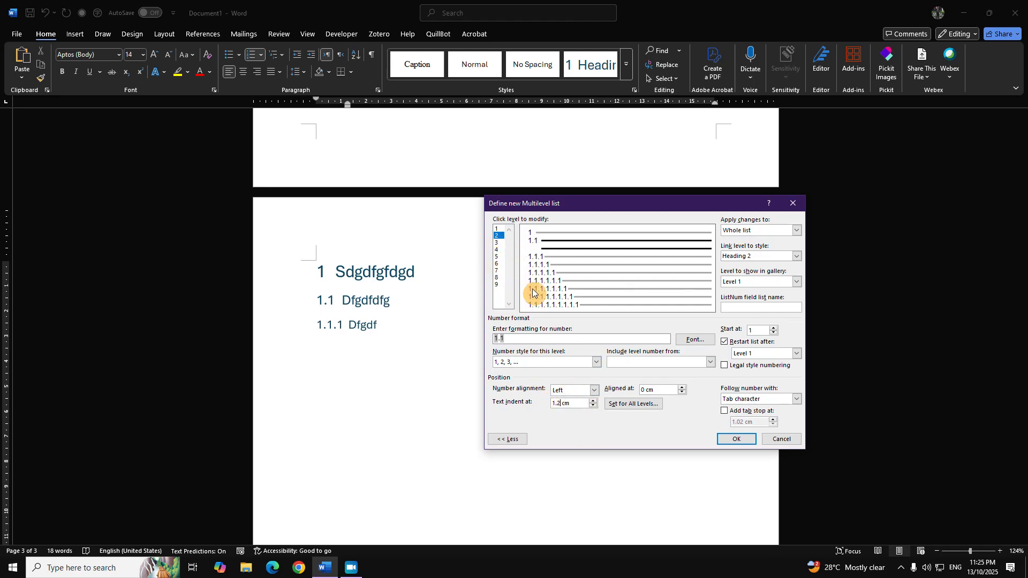
type("7")
Step: Change the level 1 number format to "CHAPTER 1" and apply the multilevel list definition
left_click(496, 242)
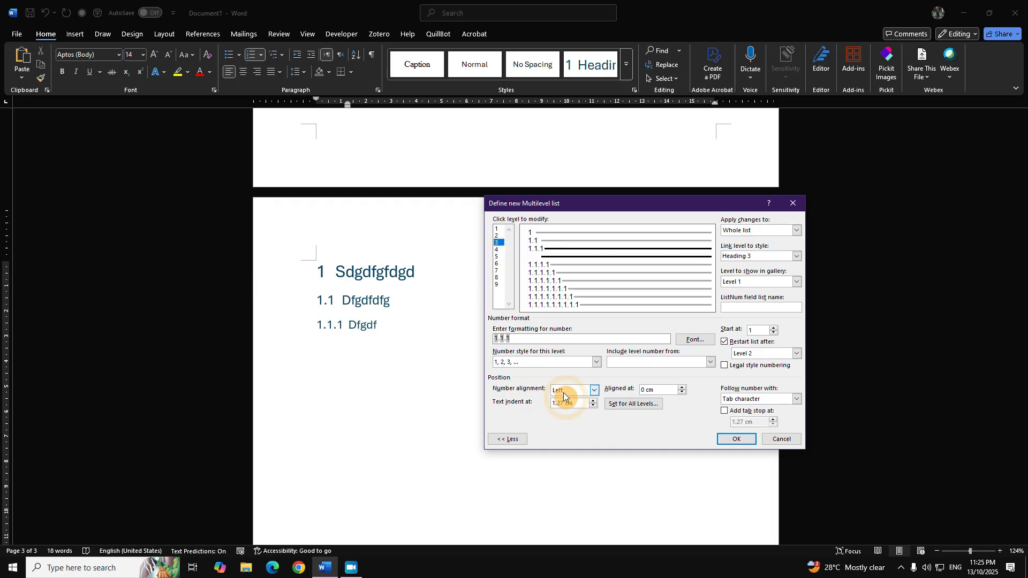
left_click(497, 249)
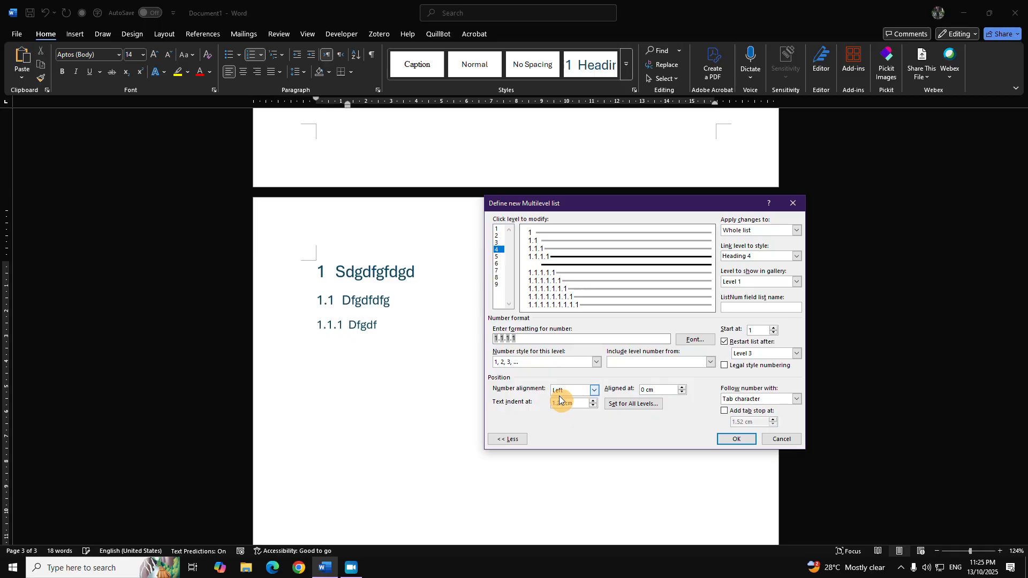
left_click(501, 229)
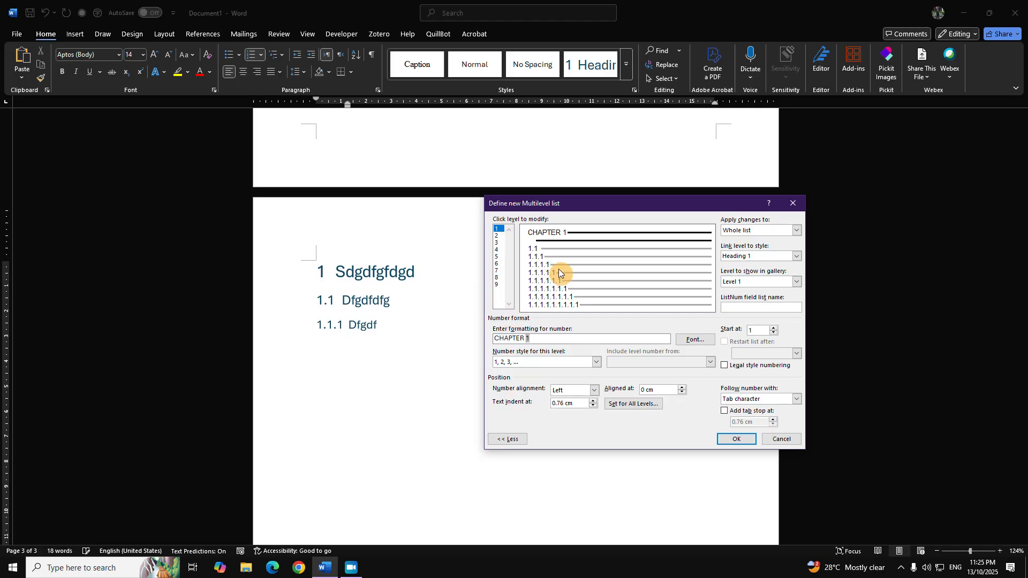
left_click(738, 440)
Step: Modify the Heading 1 style to use bold black Times New Roman at 12 pt
left_click(389, 271)
left_click(424, 267)
left_click(488, 257)
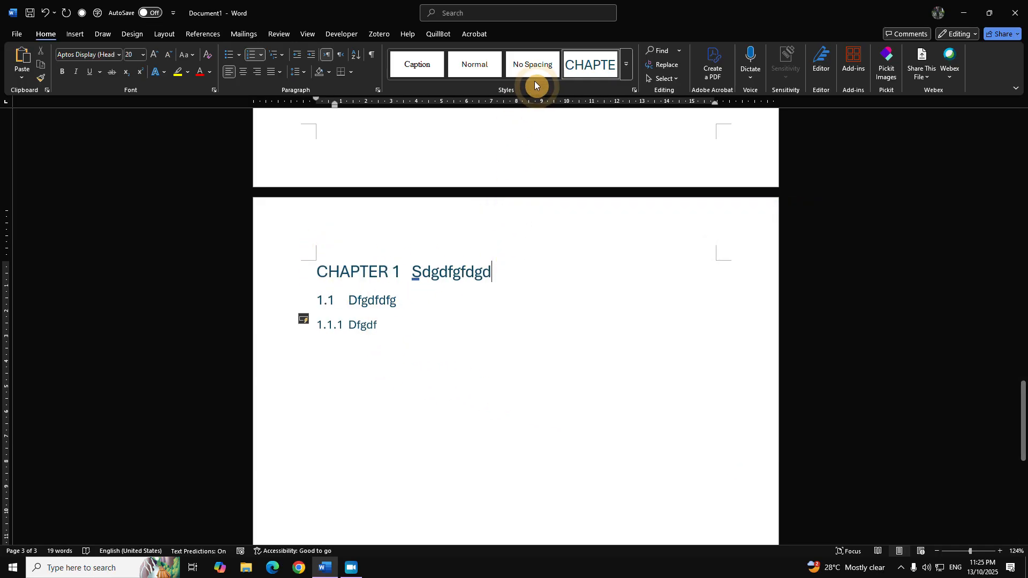
right_click(598, 72)
left_click(634, 90)
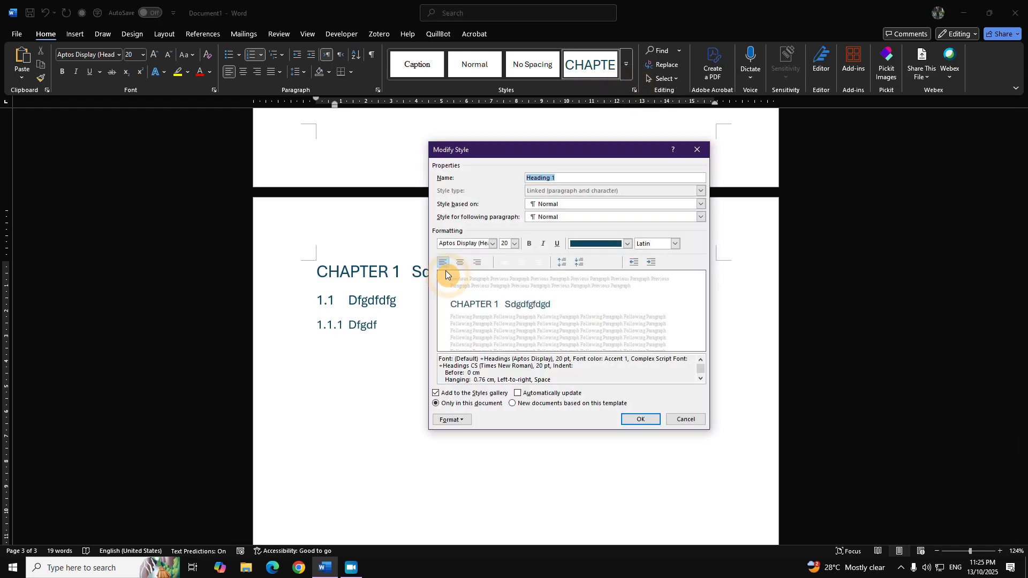
left_click(529, 244)
left_click(514, 243)
left_click(507, 282)
left_click(493, 243)
left_click(491, 304)
left_click(628, 243)
left_click(591, 290)
Step: Set the Heading 1 paragraph format to centered, 1.5 line spacing, 0 pt before, 36 pt after and a 0 cm hanging indent
left_click(451, 420)
left_click(460, 445)
left_click(411, 215)
left_click(493, 320)
left_click(476, 335)
left_click(423, 318)
left_click(423, 318)
left_click(423, 317)
left_click(423, 317)
left_click(423, 310)
left_click(422, 310)
left_click(423, 310)
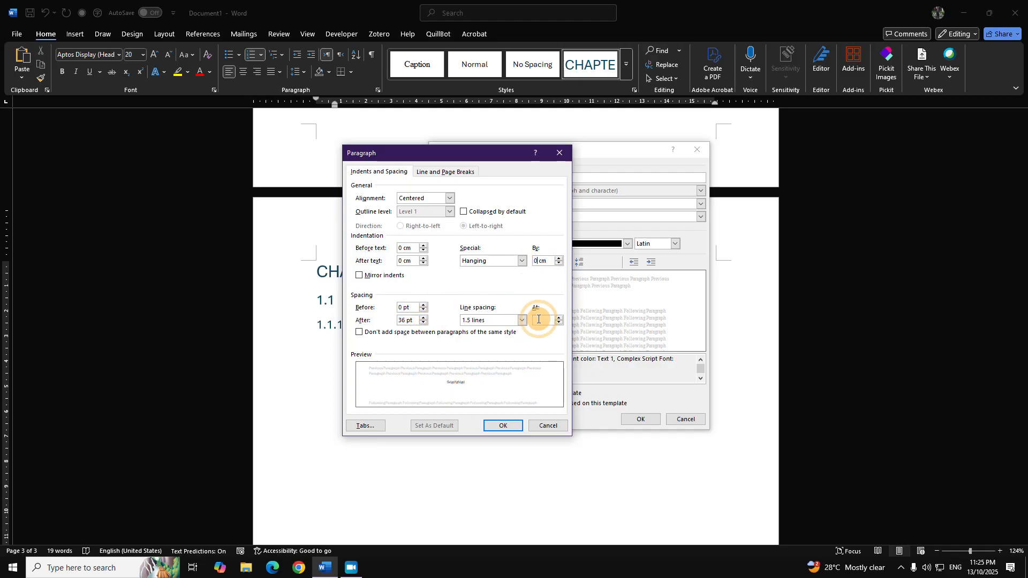
left_click(503, 426)
left_click(647, 421)
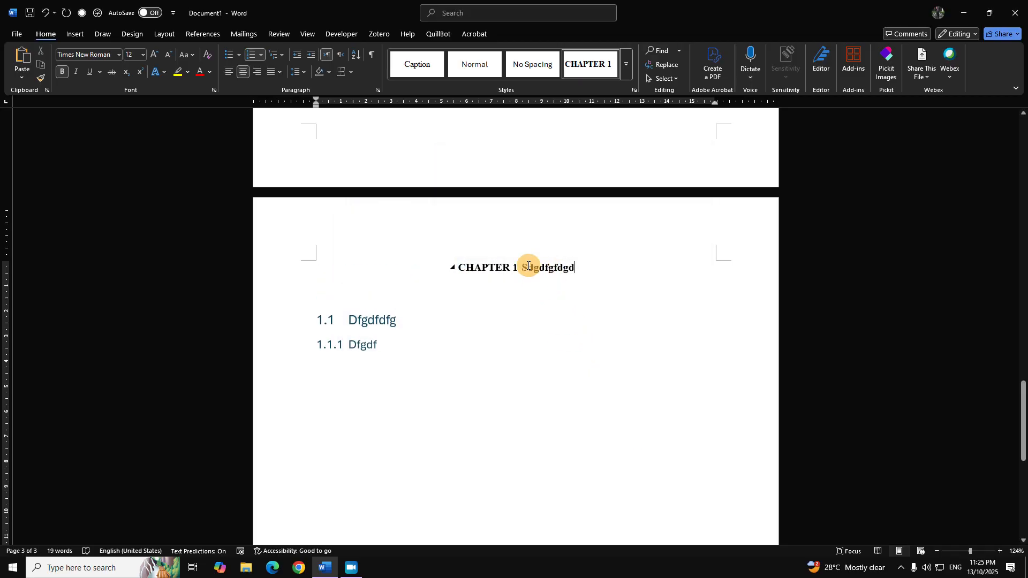
Step: Move the chapter title "Sdgdfgfdgd" below "CHAPTER 1" with line breaks within the same heading
key("Return")
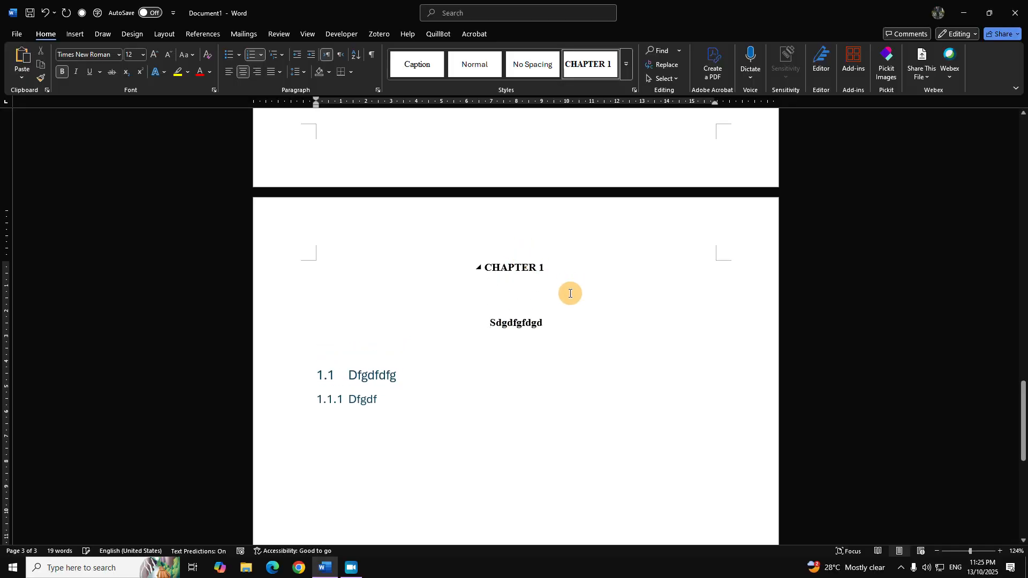
left_click(538, 272)
Step: Modify the Heading 2 style to use bold black Times New Roman at the same font size as Heading 1
left_click(400, 356)
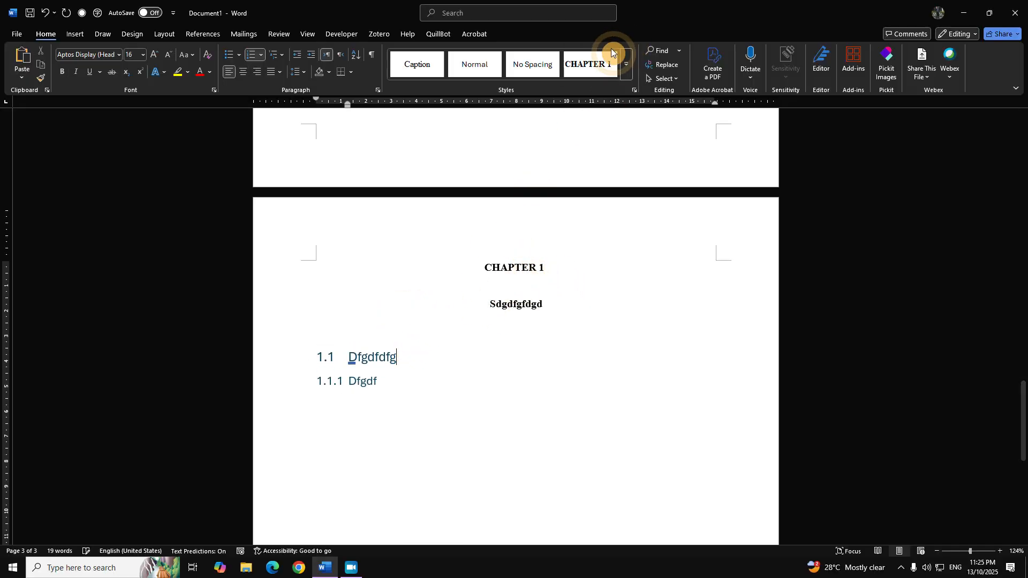
left_click(625, 64)
right_click(399, 88)
left_click(450, 114)
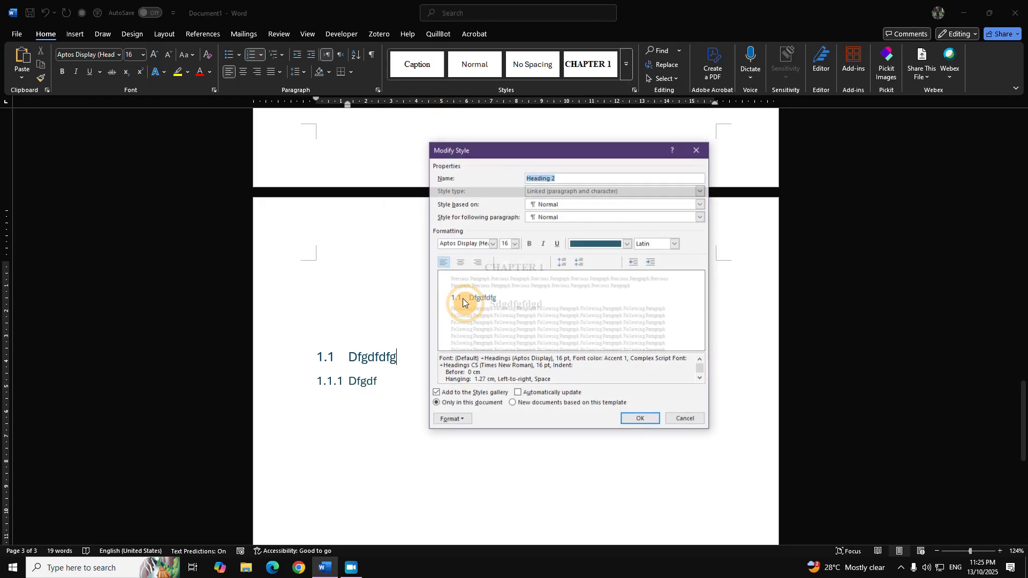
left_click(527, 244)
left_click(512, 283)
left_click(493, 243)
scroll(493, 300, "down", 2)
left_click(493, 303)
left_click(599, 245)
left_click(594, 290)
Step: Set the Heading 2 paragraph format to left-aligned, 1.5 line spacing, 24 pt before and 12 pt after
left_click(452, 420)
left_click(471, 444)
left_click(491, 321)
left_click(485, 336)
left_click(423, 318)
left_click(423, 318)
left_click(423, 305)
left_click(423, 305)
left_click(423, 305)
left_click(423, 305)
left_click(423, 310)
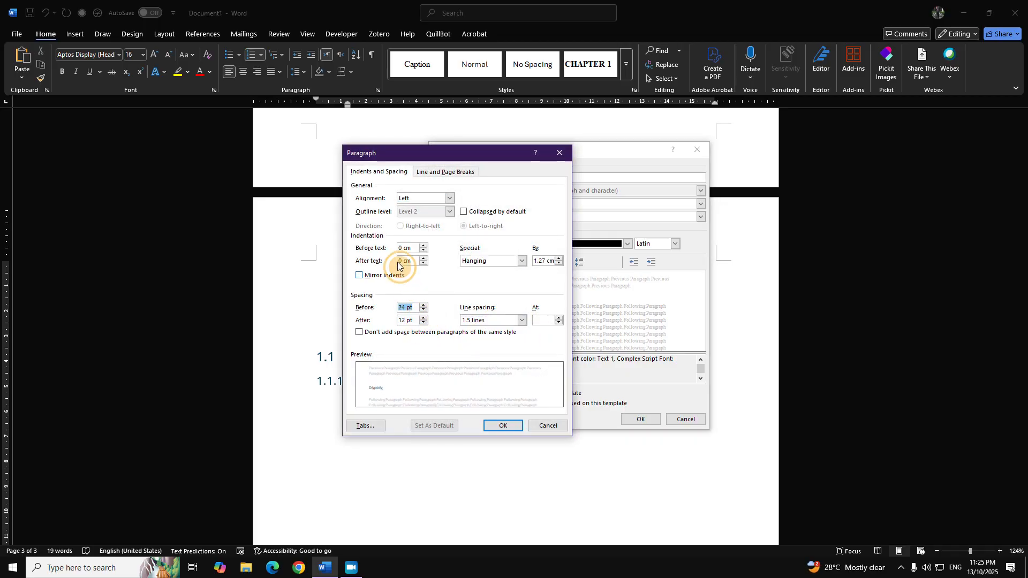
left_click(418, 199)
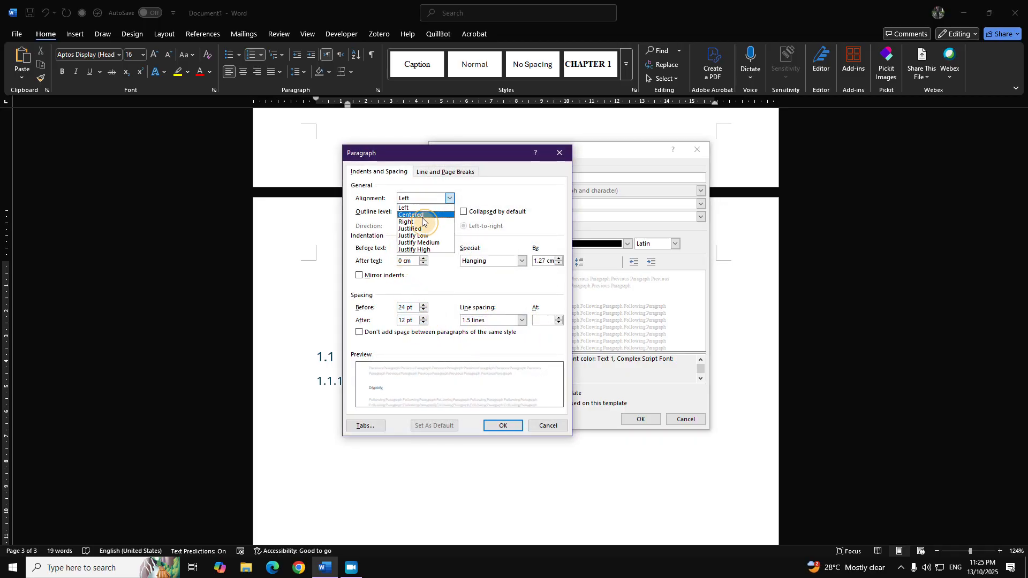
left_click(501, 425)
left_click(652, 419)
Step: Start a new page after the Heading 3 text "Dfgdf" and apply the Heading 1 style there for chapter 2
left_click(404, 380)
key("Return")
scroll(406, 341, "up", 5)
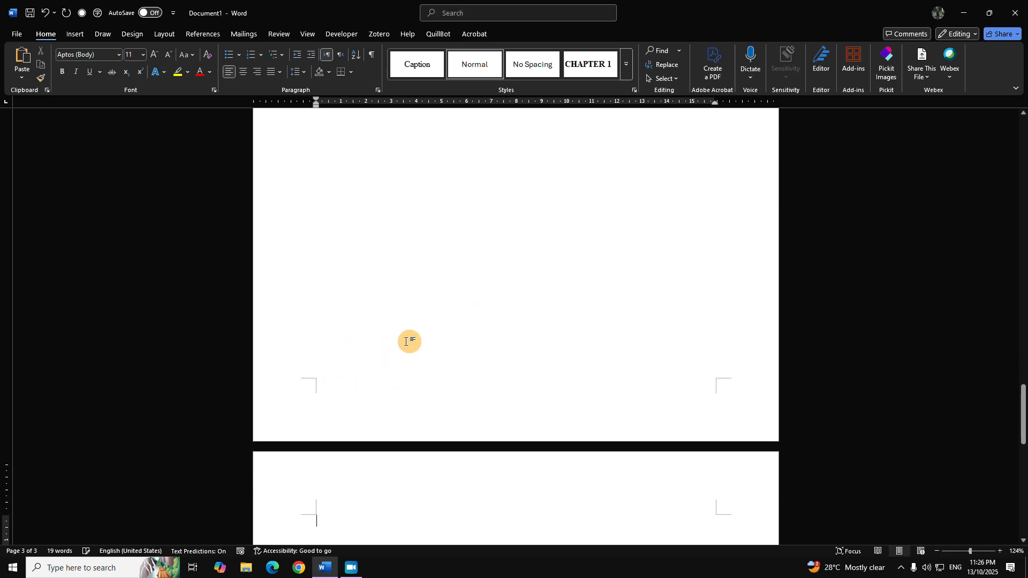
left_click(592, 66)
scroll(539, 324, "down", 4)
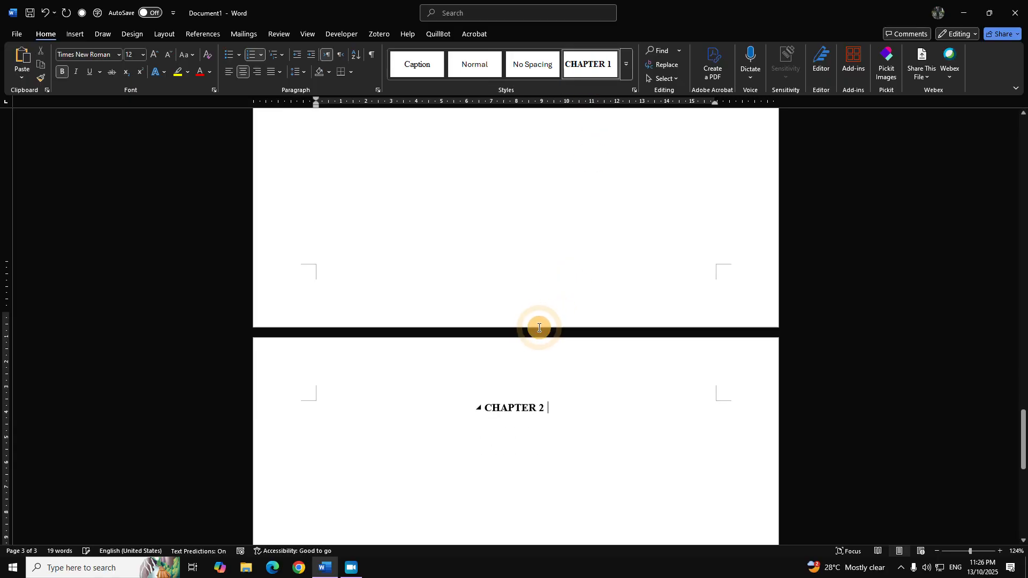
Step: Show formatting marks and enter the chapter title "fgfgdfgdfhgfh" below "CHAPTER 2", separated by line breaks
left_click(371, 54)
type("gdf")
left_click(538, 362)
type("hgfh")
Step: Add the texts "Dfgfdgd" and "Fdgfd" below the chapter 2 title as Heading 2 subheadings
left_click(367, 404)
left_click(626, 65)
left_click(417, 97)
left_click(407, 390)
type("dfgfdgd")
key("Return")
type("fdgfd")
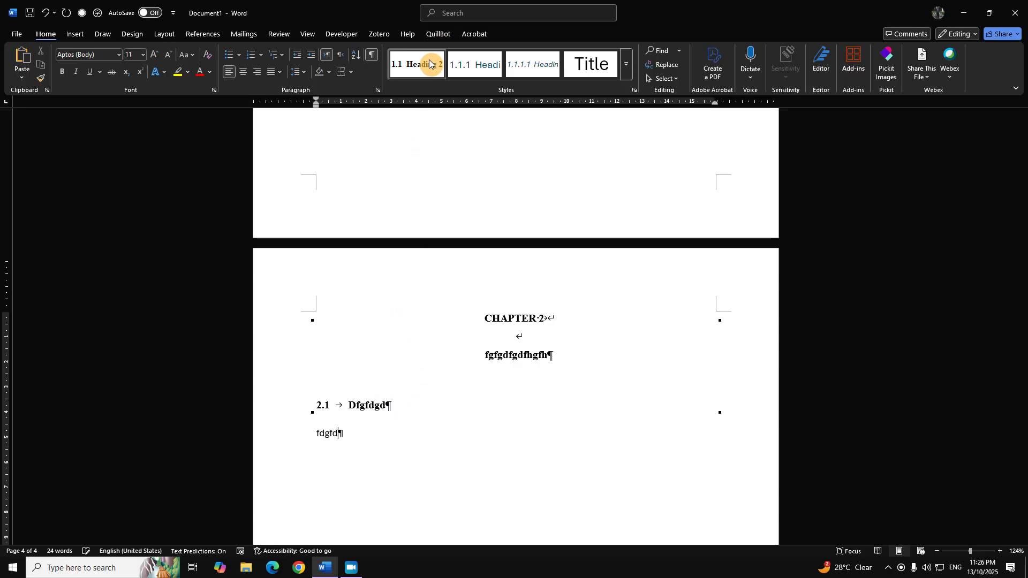
left_click(416, 64)
Step: Add the texts "Ddfgdf" and "Hgfh" below "Fdgfd" as Heading 3 subheadings
key("Return")
type("ddfgdf")
left_click(476, 64)
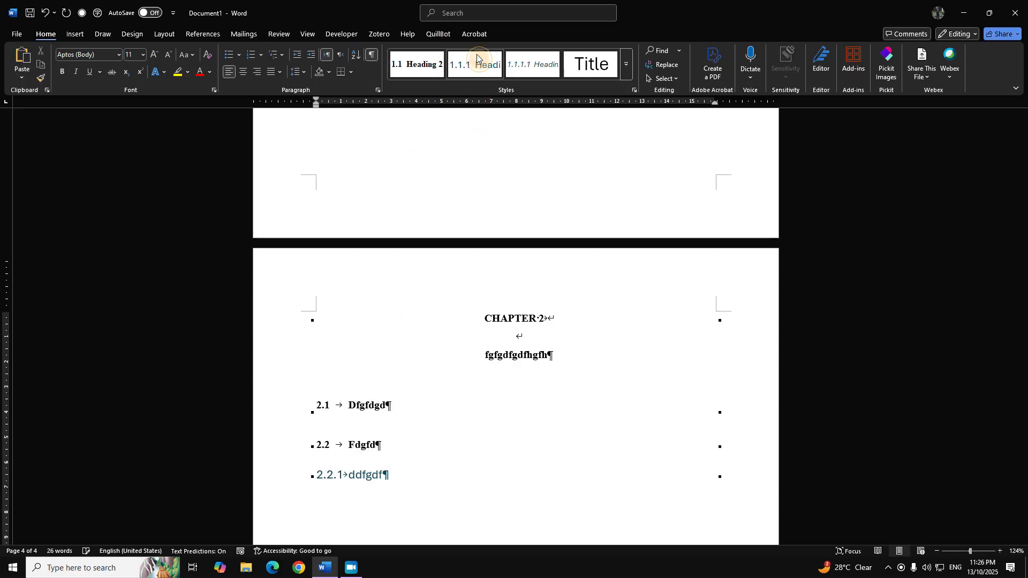
key("Return")
scroll(489, 202, "down", 3)
type("hgf")
left_click(489, 68)
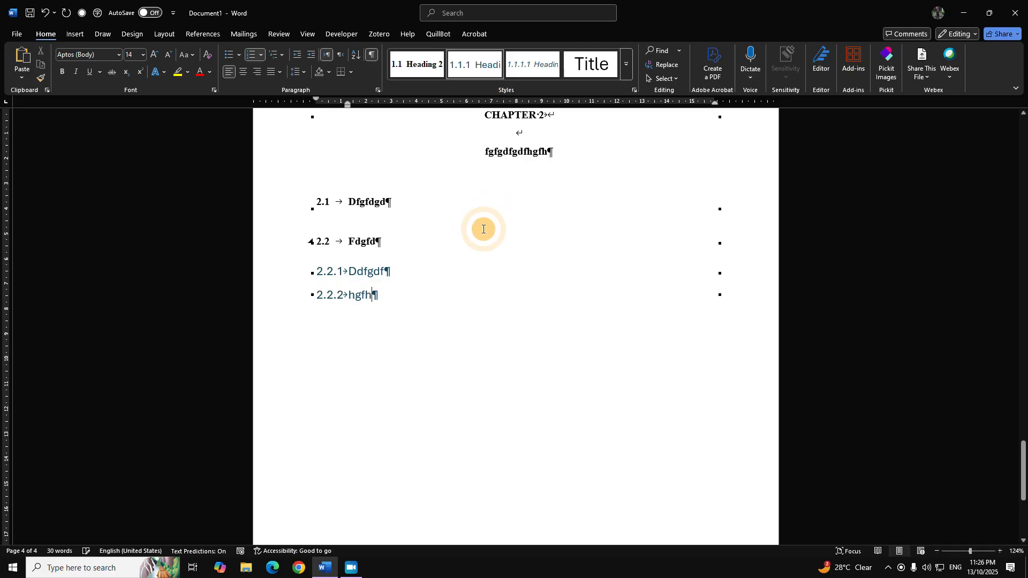
key("Return")
Step: Update the entire table of contents on page 2 to include the numbered headings of both chapters
scroll(471, 231, "up", 15)
scroll(518, 223, "up", 20)
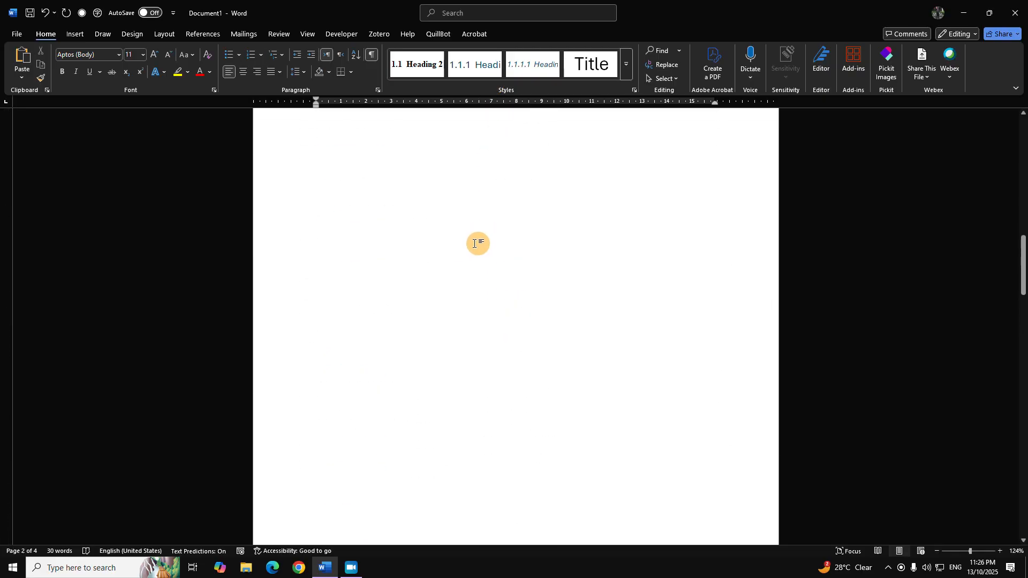
left_click(425, 429)
scroll(424, 430, "down", 3)
right_click(357, 293)
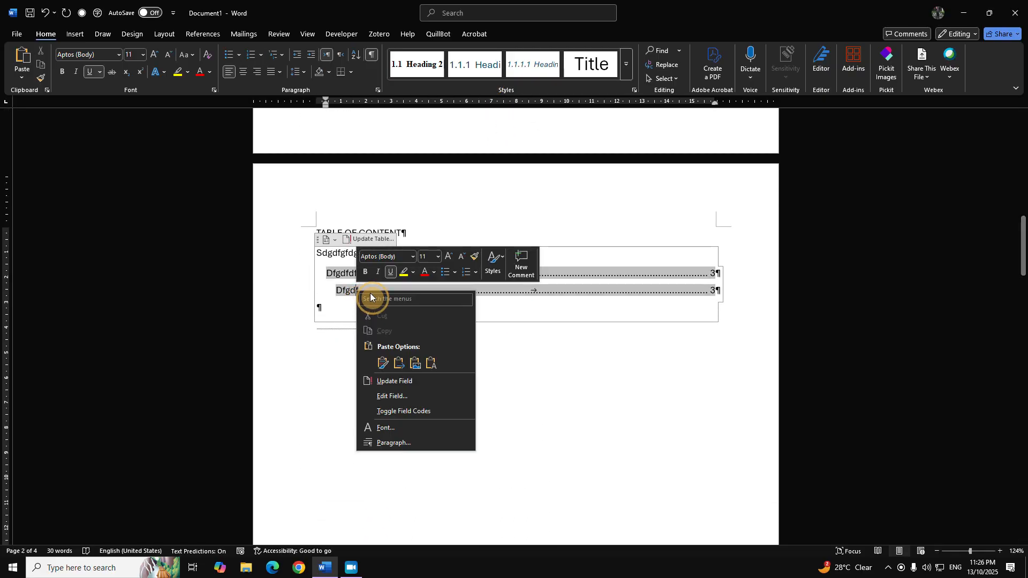
left_click(387, 381)
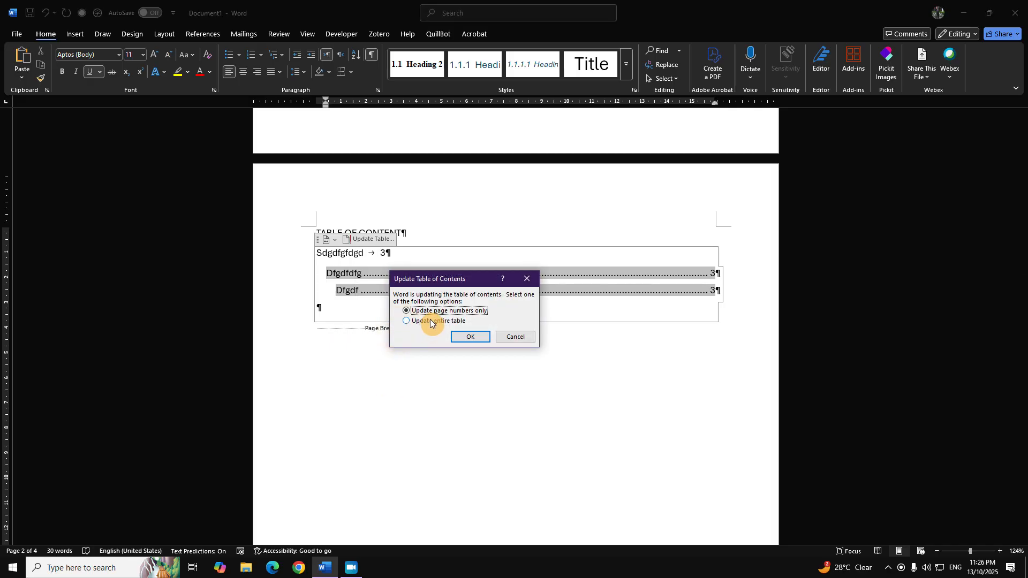
left_click(469, 337)
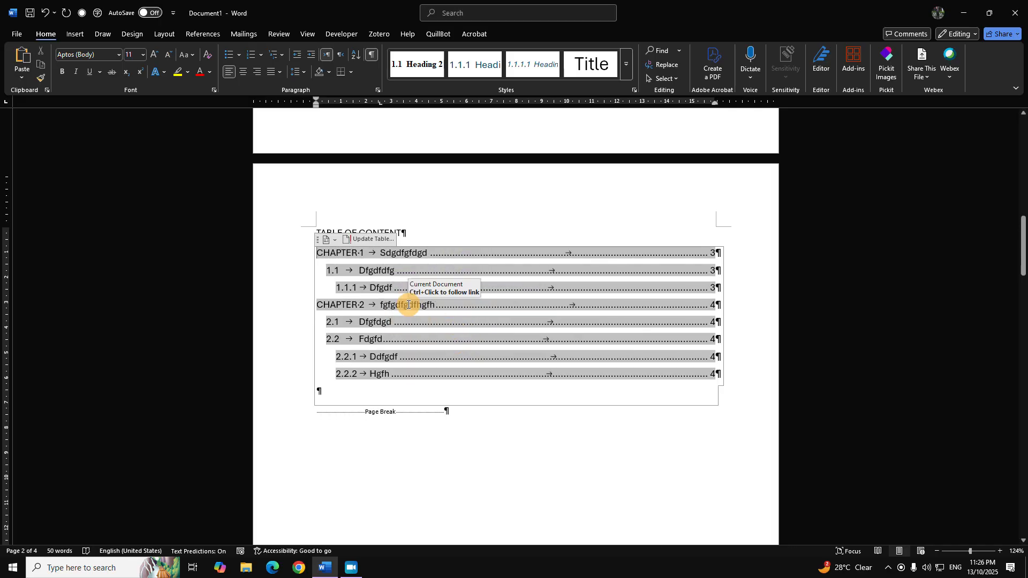
Step: Update the table of contents again with only its page numbers refreshed
right_click(413, 308)
left_click(450, 388)
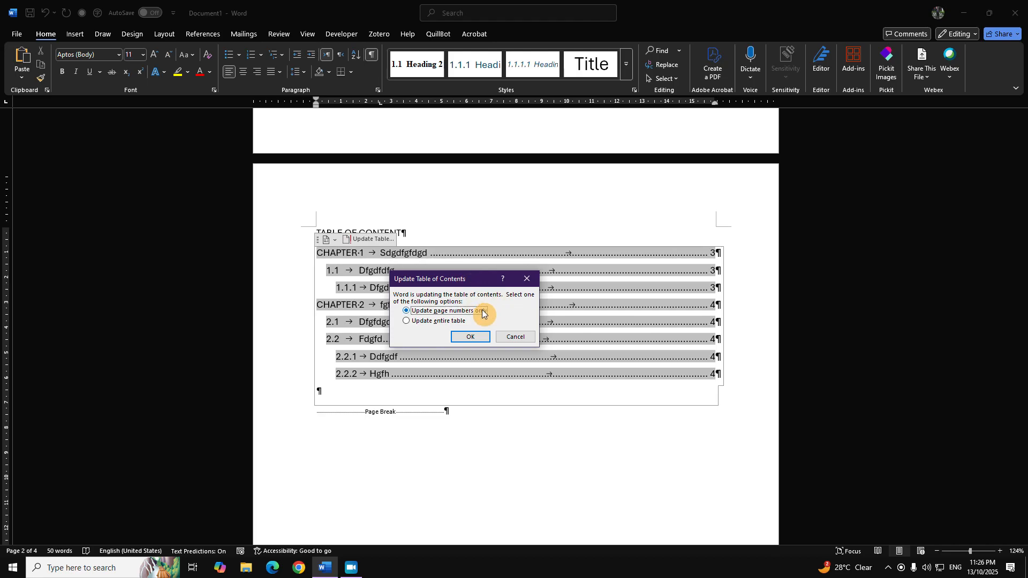
left_click(469, 337)
Step: Select all table of contents entries together with the page break below them
left_click_drag(475, 402, 318, 222)
left_click(461, 290)
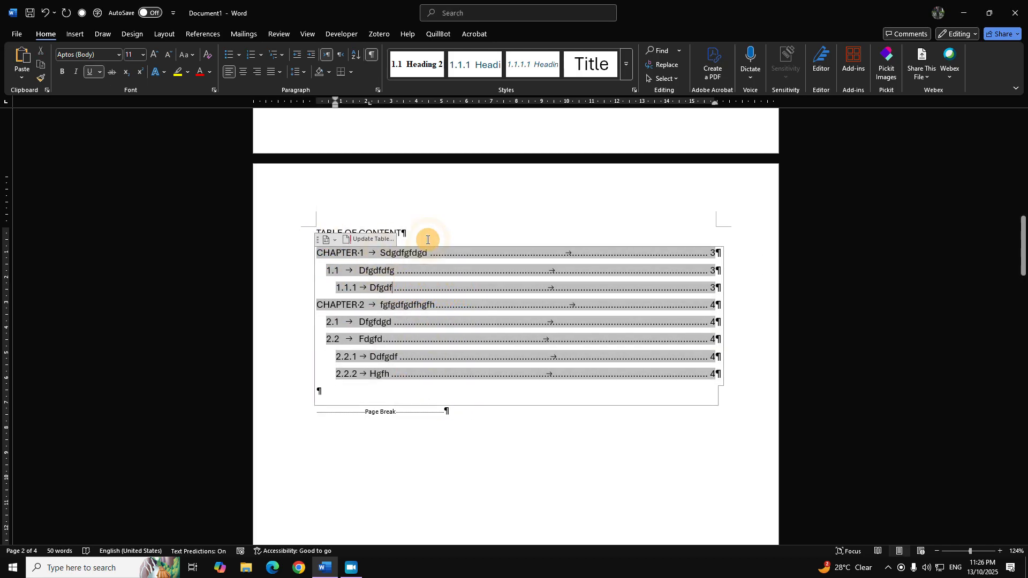
left_click(369, 391)
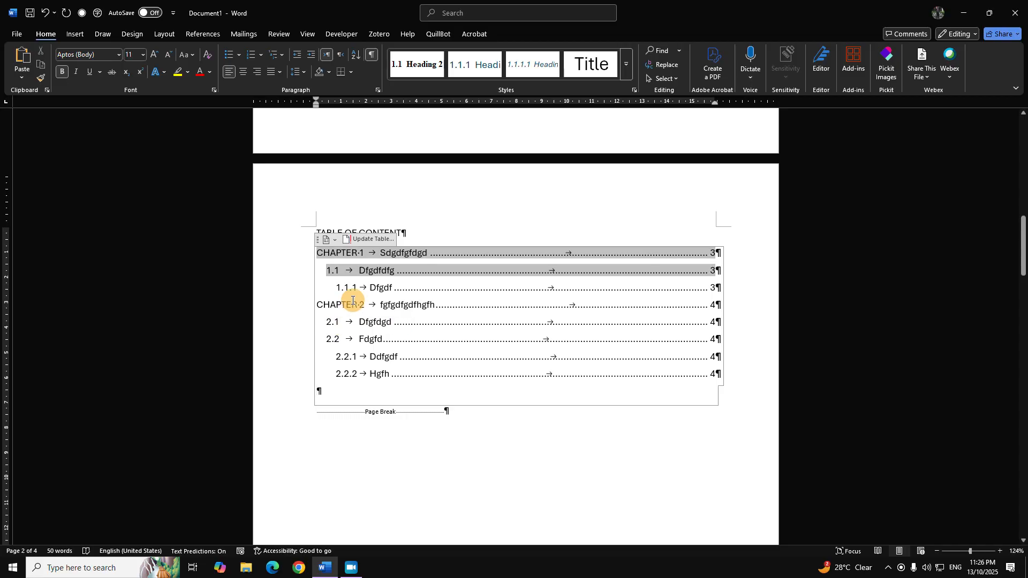
left_click_drag(499, 470, 409, 288)
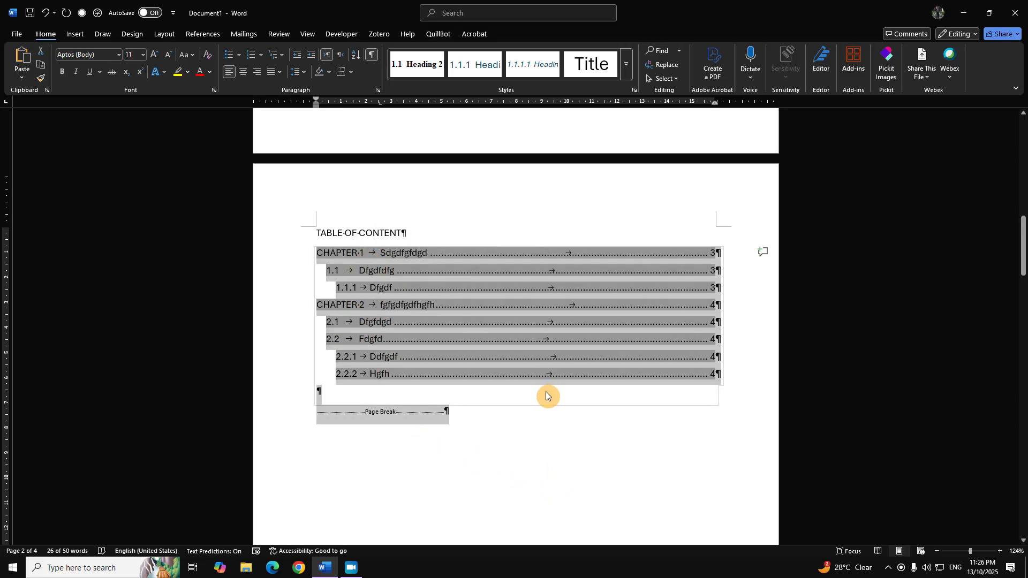